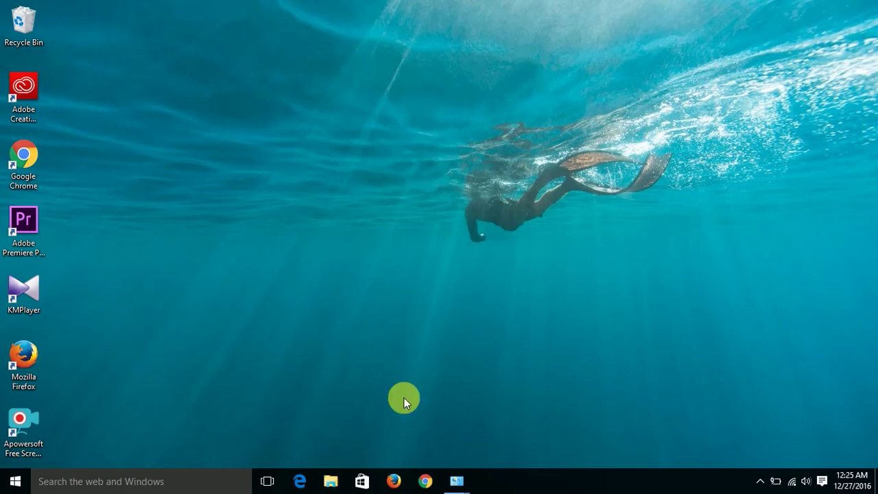
Open the Advanced Sharing settings for DVD RW Drive (G:) from This PC.
{"action": "key", "text": "super+e"}
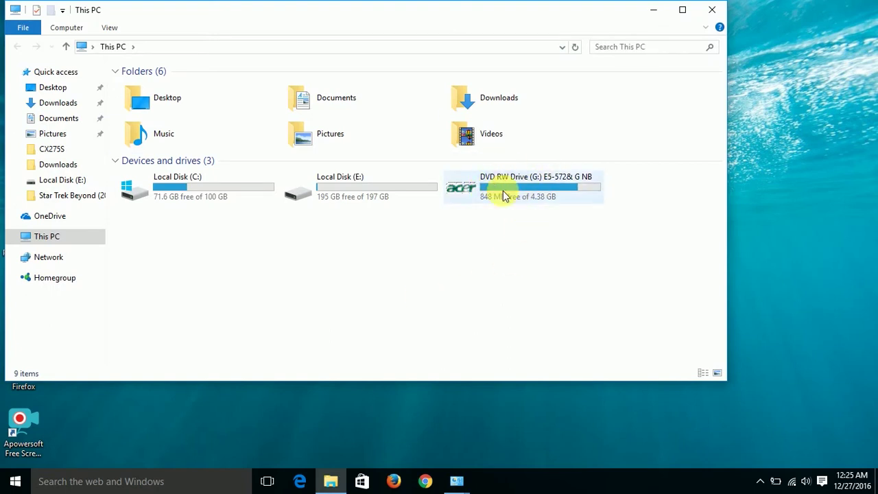
{"action": "left_click", "coordinate": [505, 197]}
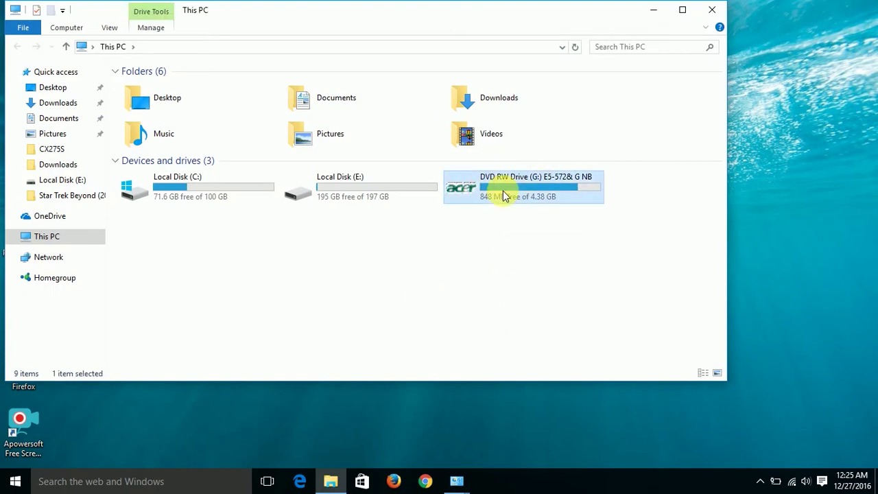
{"action": "right_click", "coordinate": [503, 193]}
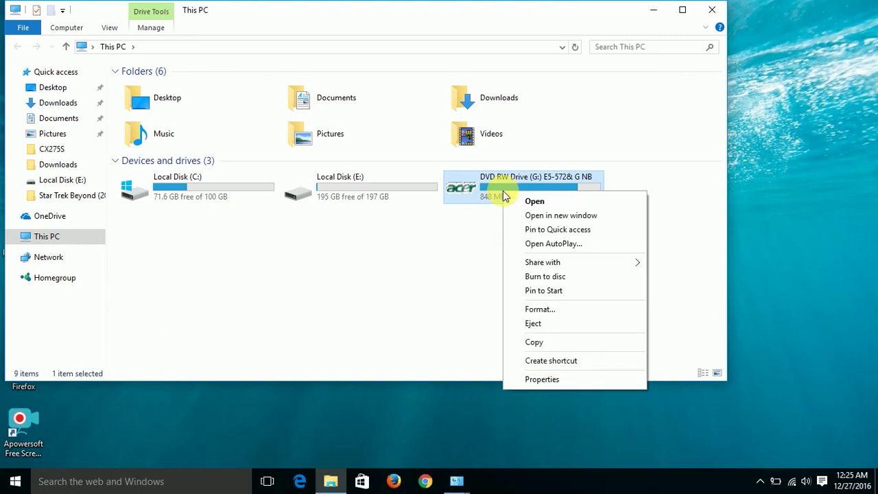
{"action": "left_click", "coordinate": [517, 387]}
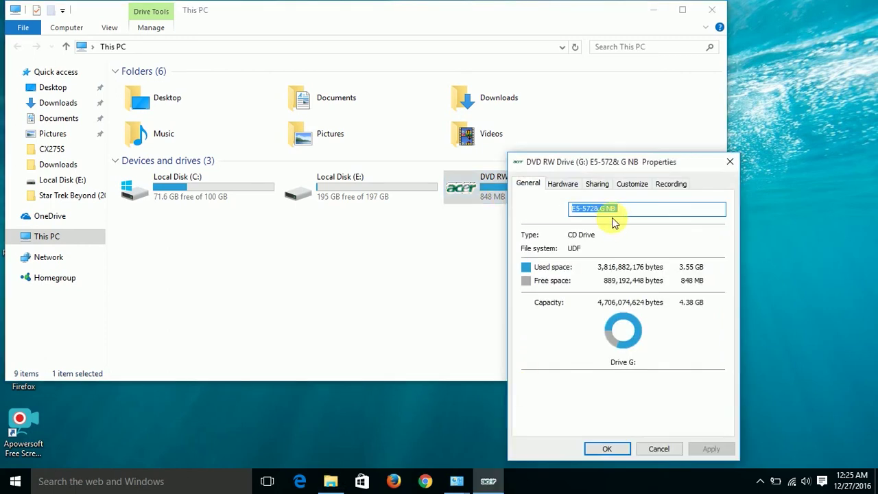
{"action": "left_click", "coordinate": [598, 184]}
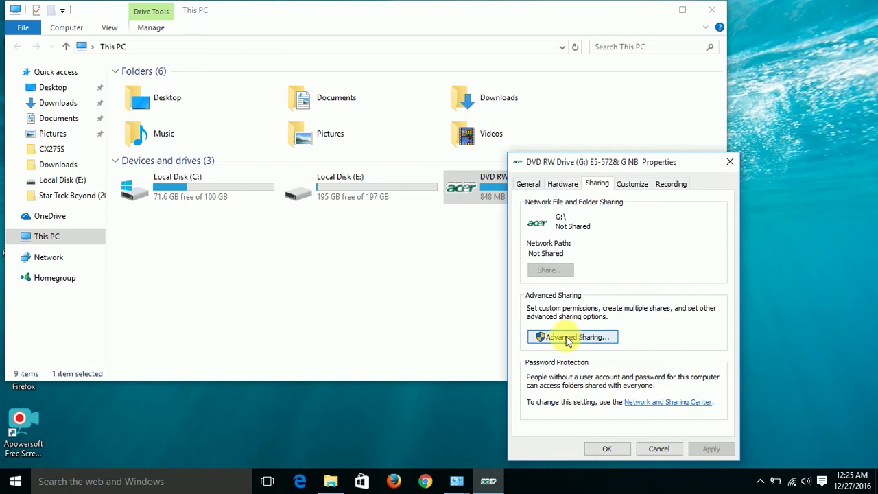
{"action": "left_click", "coordinate": [567, 341]}
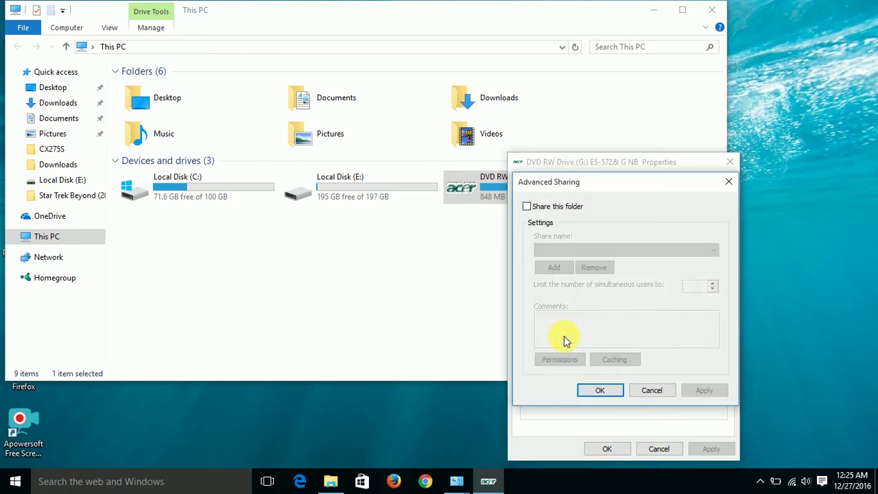
Share the drive under the name 'Test' and give Everyone Full Control.
{"action": "left_click", "coordinate": [570, 207]}
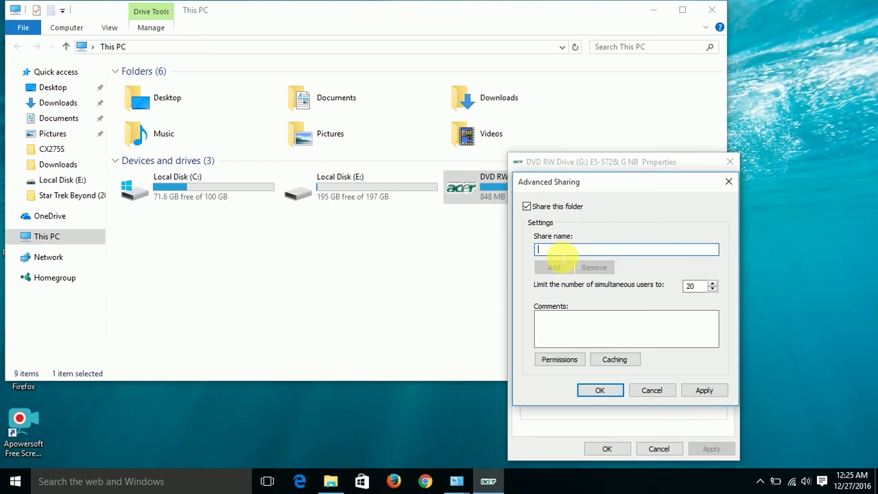
{"action": "type", "text": "Test"}
{"action": "left_click", "coordinate": [692, 393]}
{"action": "left_click", "coordinate": [582, 361]}
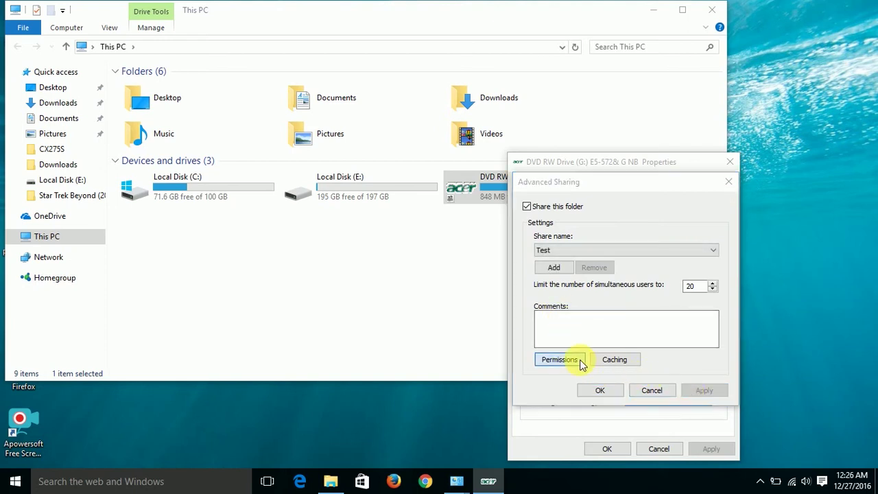
{"action": "left_click", "coordinate": [676, 338]}
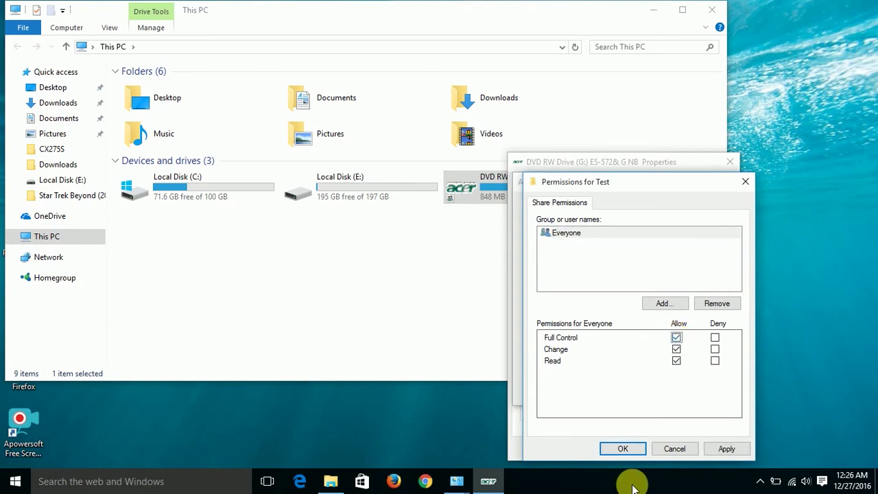
{"action": "left_click", "coordinate": [621, 447]}
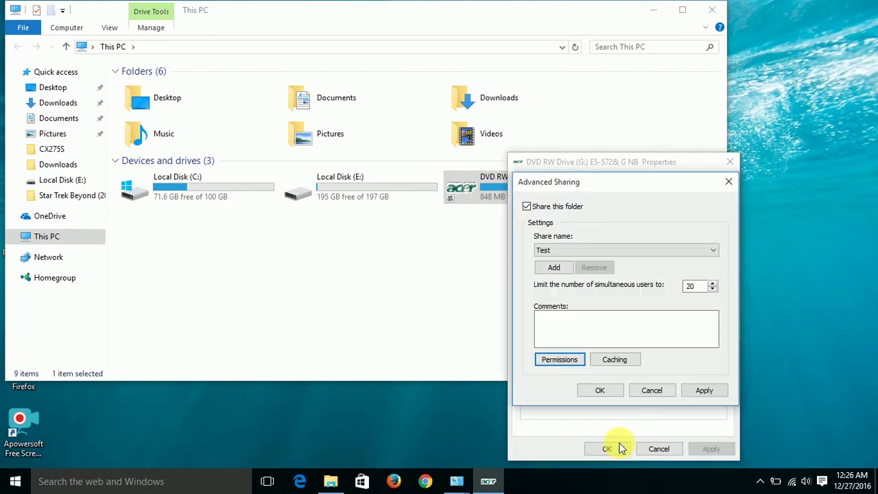
{"action": "left_click", "coordinate": [604, 390]}
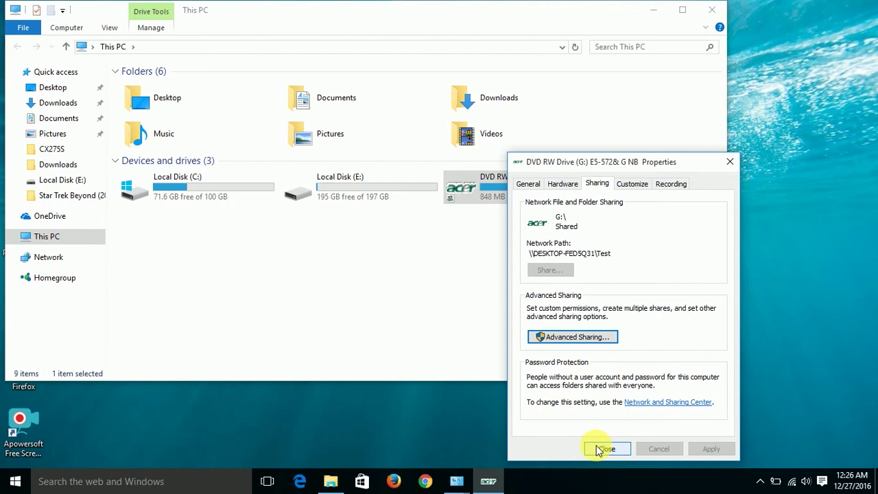
Close the drive properties and open Network and Sharing Center's advanced sharing settings via a 'network' search.
{"action": "left_click", "coordinate": [597, 446]}
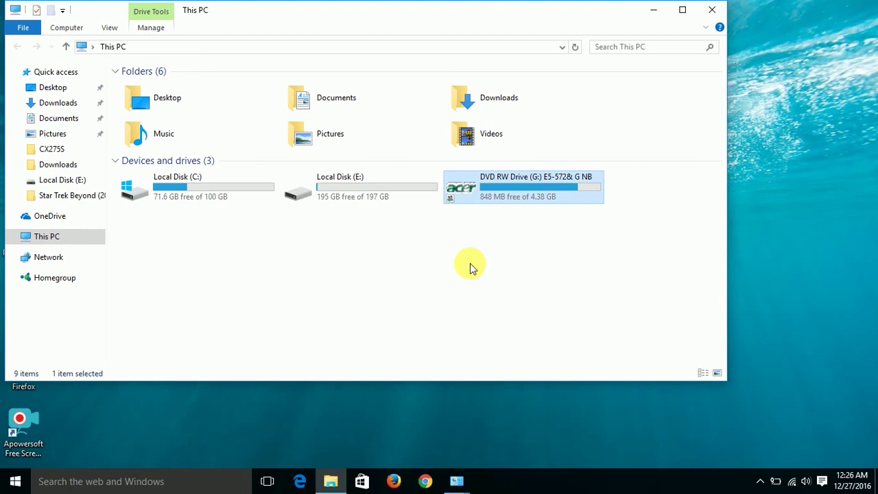
{"action": "key", "text": "super"}
{"action": "type", "text": "ne"}
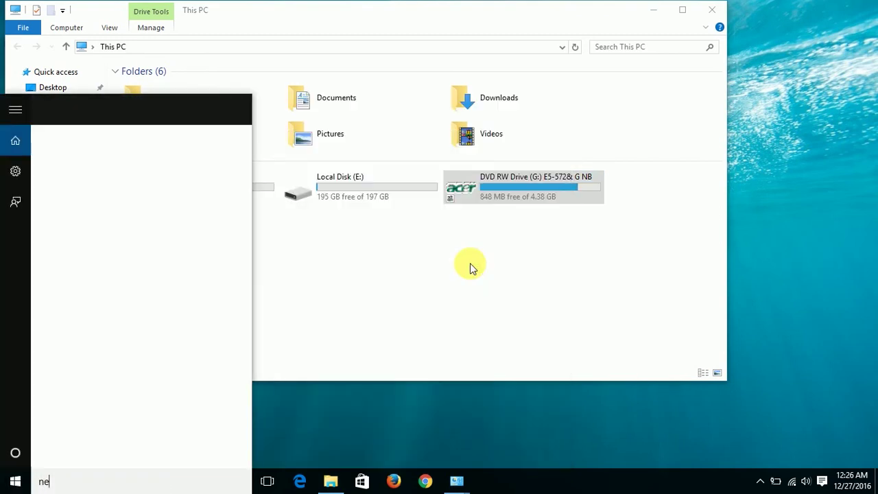
{"action": "type", "text": "twork"}
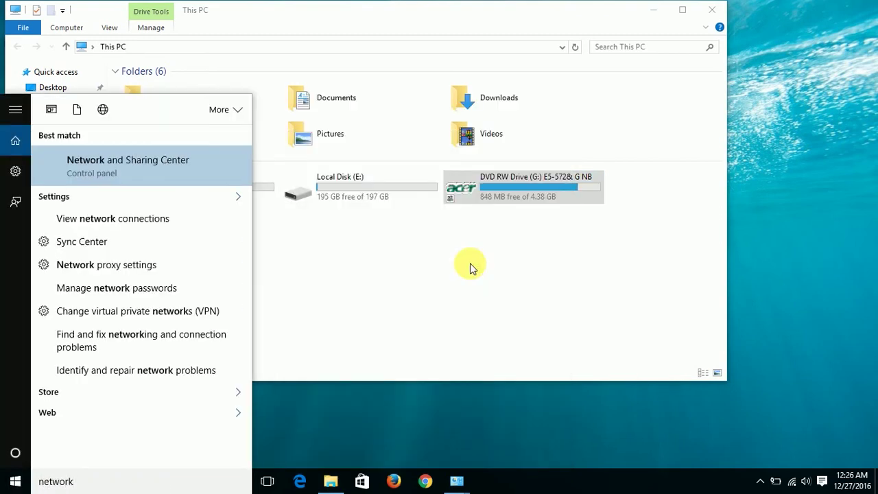
{"action": "key", "text": "Return"}
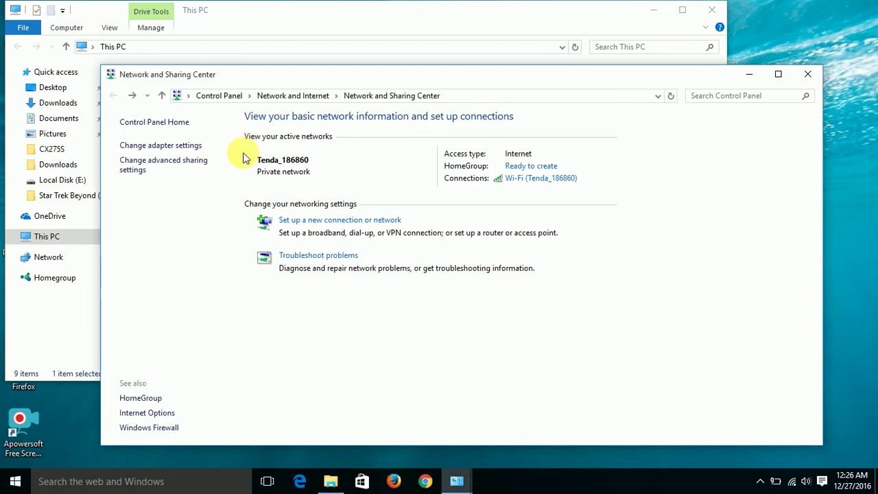
{"action": "left_click", "coordinate": [205, 163]}
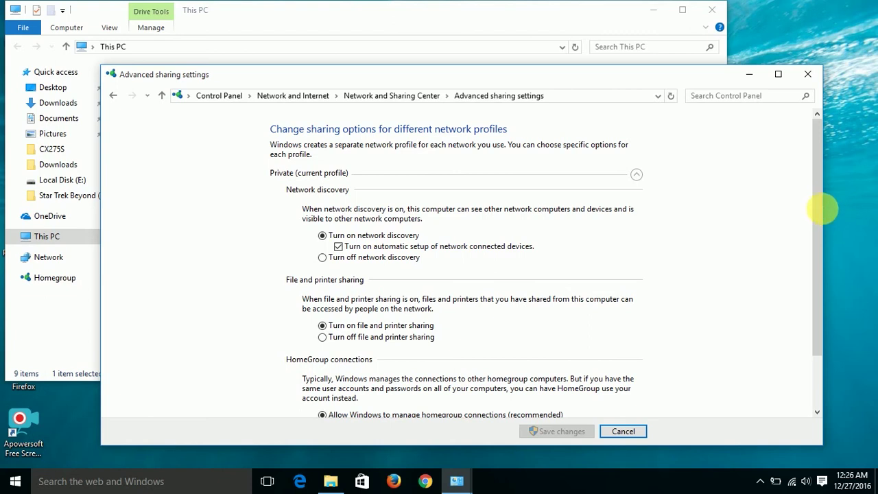
{"action": "left_click_drag", "start_coordinate": [822, 209], "coordinate": [821, 258]}
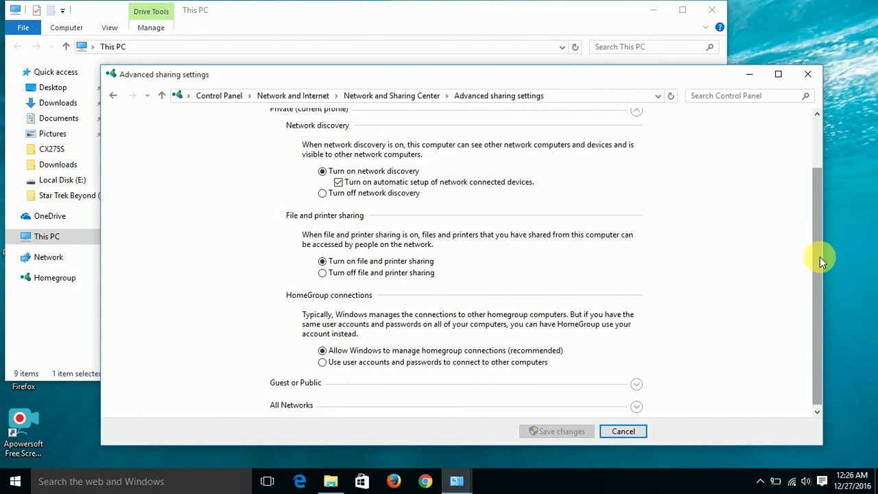
{"action": "scroll", "coordinate": [821, 258], "scroll_direction": "down", "scroll_amount": 1}
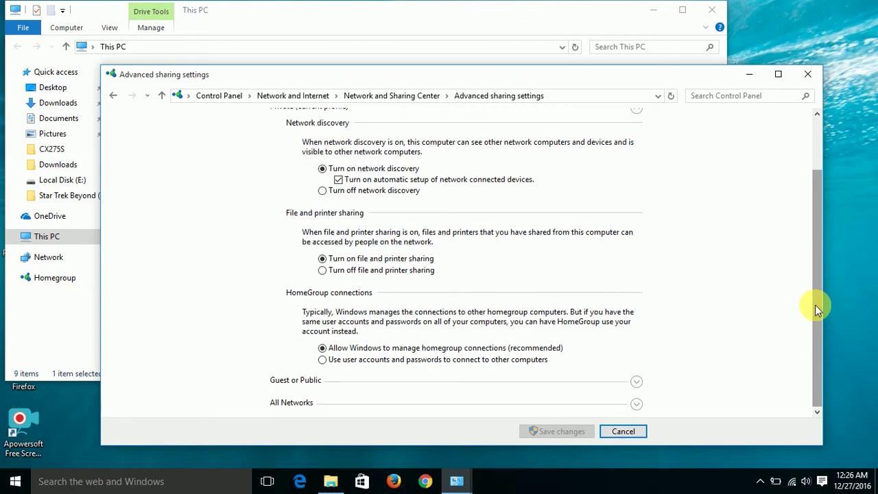
Expand Guest or Public and All Networks to confirm password-protected sharing is off, then cancel and close.
{"action": "left_click", "coordinate": [637, 384]}
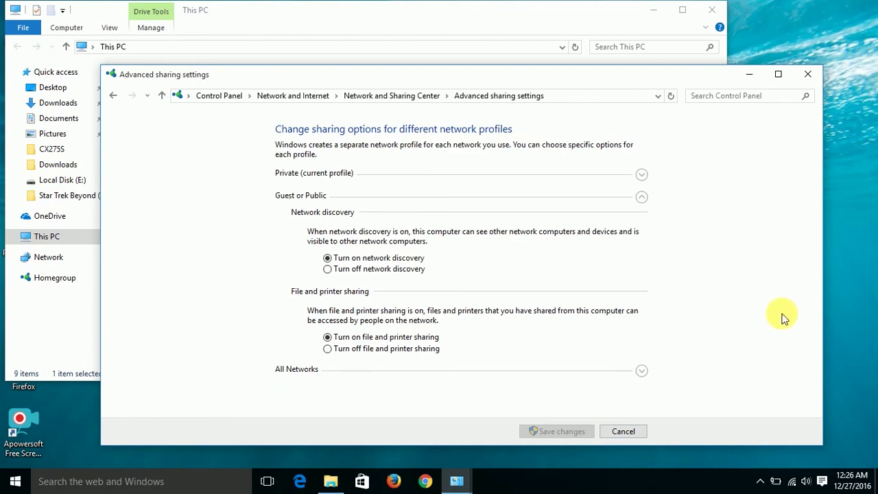
{"action": "left_click", "coordinate": [642, 372]}
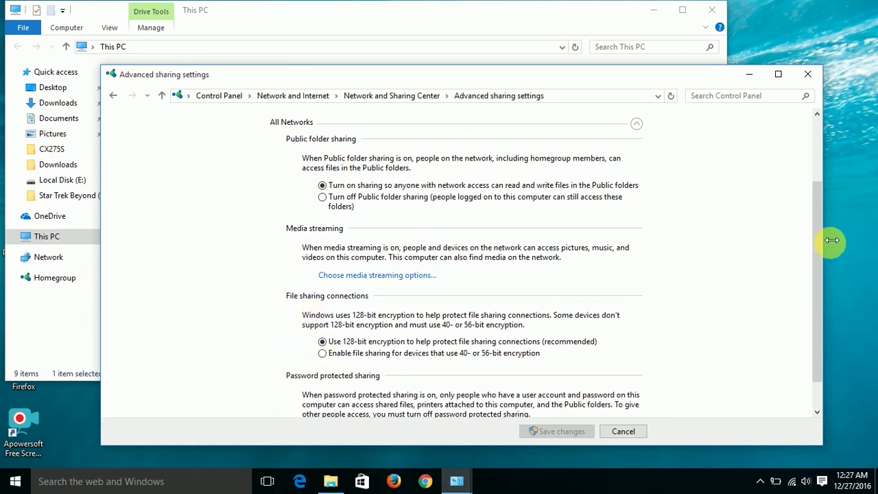
{"action": "left_click_drag", "start_coordinate": [818, 241], "coordinate": [821, 304]}
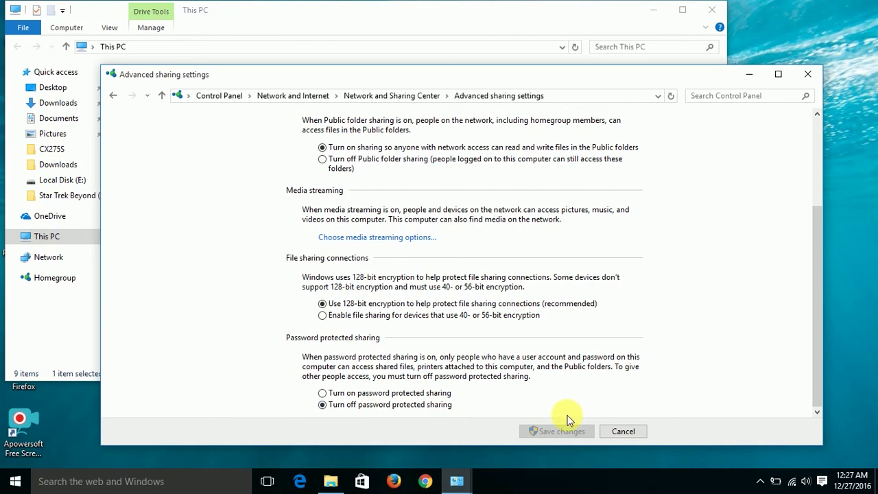
{"action": "left_click", "coordinate": [609, 432]}
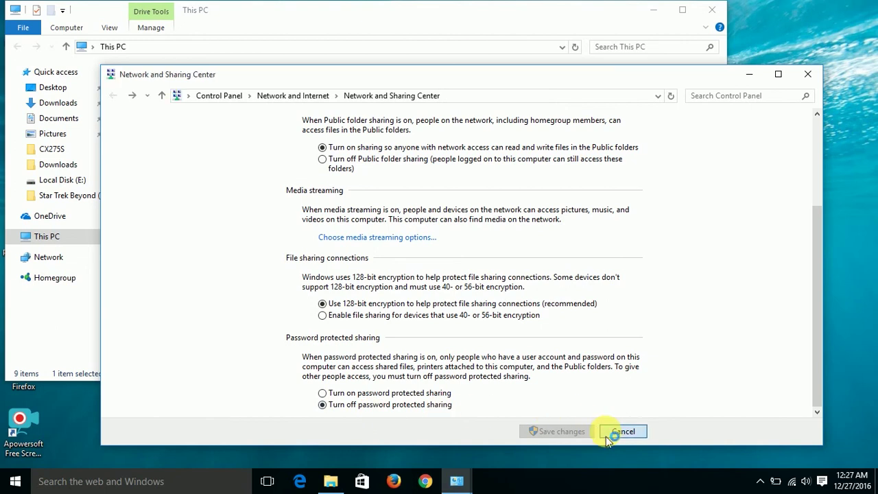
{"action": "left_click", "coordinate": [803, 73]}
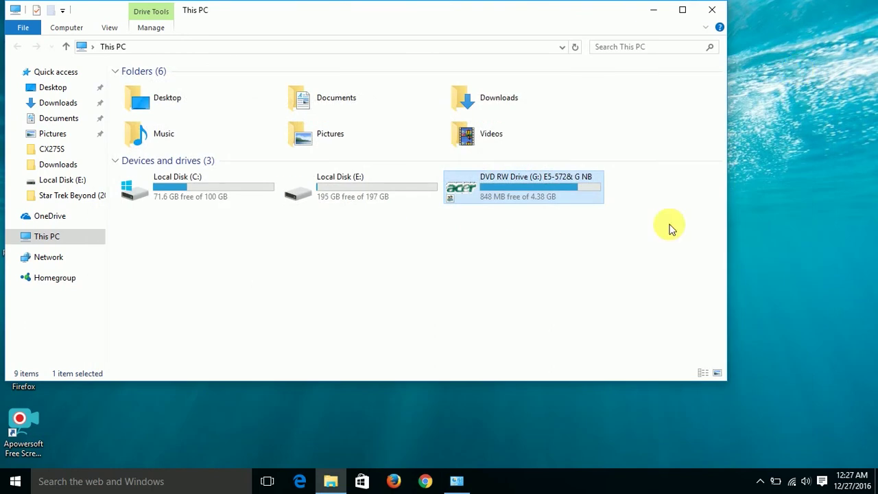
Open Control Panel's Credential Manager and show the Windows Credentials.
{"action": "key", "text": "super"}
{"action": "type", "text": "co"}
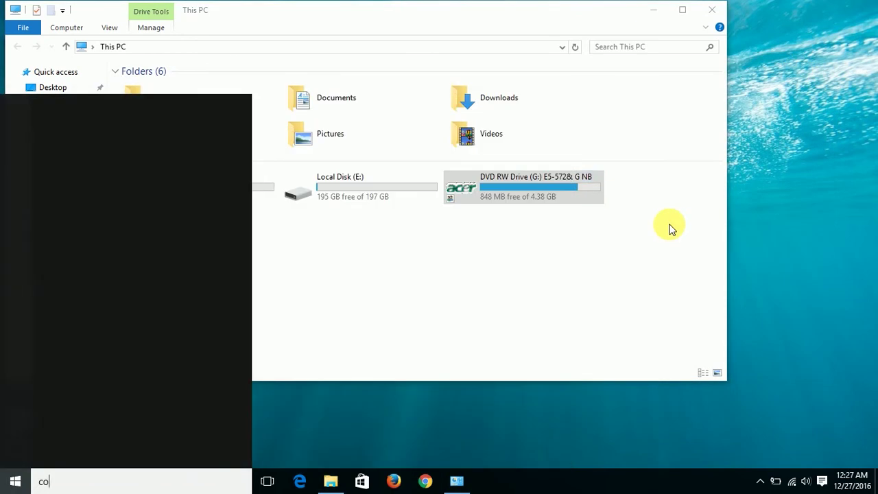
{"action": "type", "text": "ntr"}
{"action": "key", "text": "Return"}
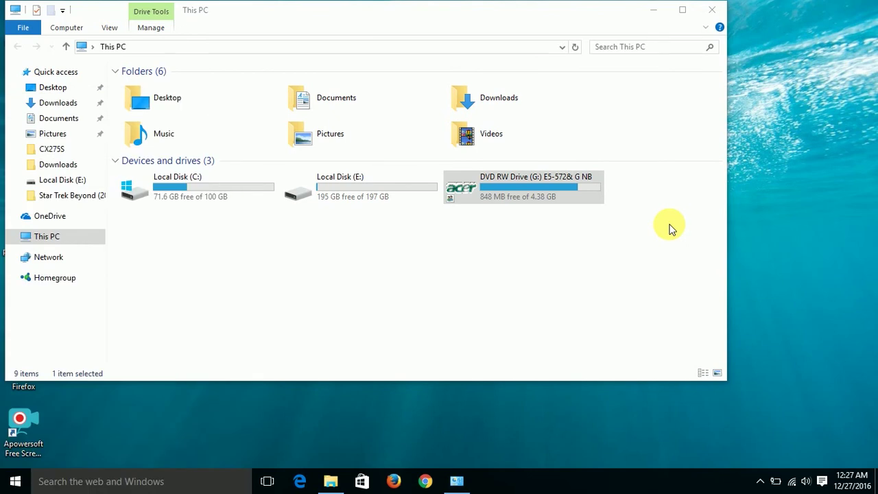
{"action": "type", "text": "creden"}
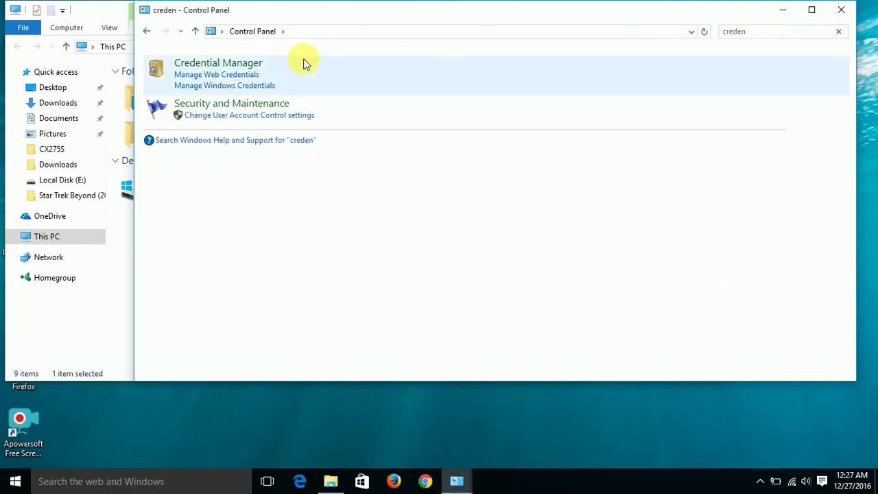
{"action": "left_click", "coordinate": [259, 71]}
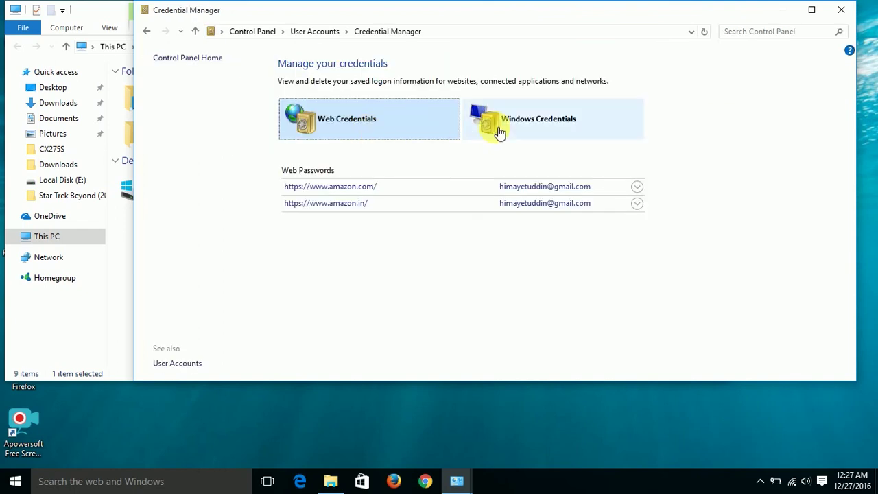
{"action": "left_click", "coordinate": [500, 132]}
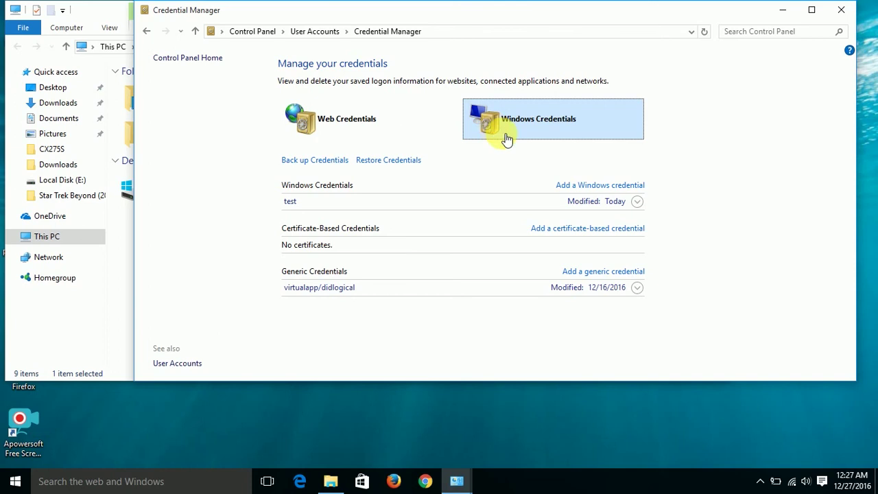
Add a Windows credential for address 'work' with the account's user name and password.
{"action": "left_click", "coordinate": [577, 187]}
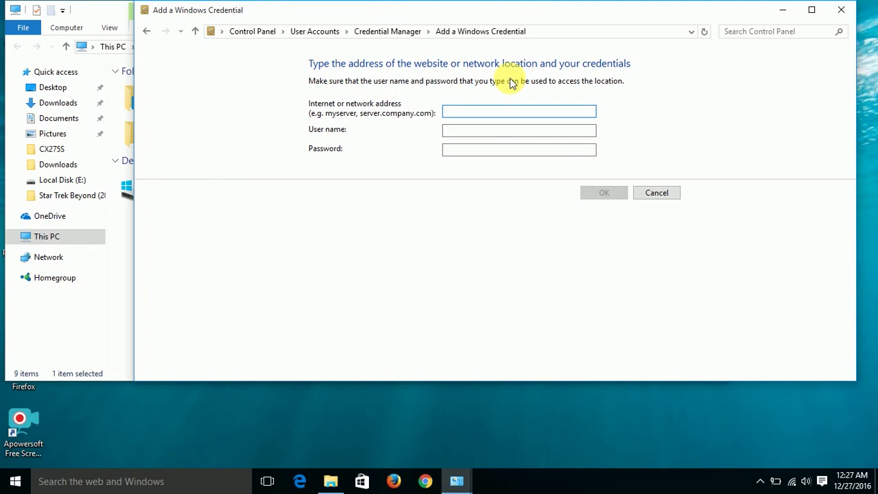
{"action": "type", "text": "work"}
{"action": "key", "text": "Tab"}
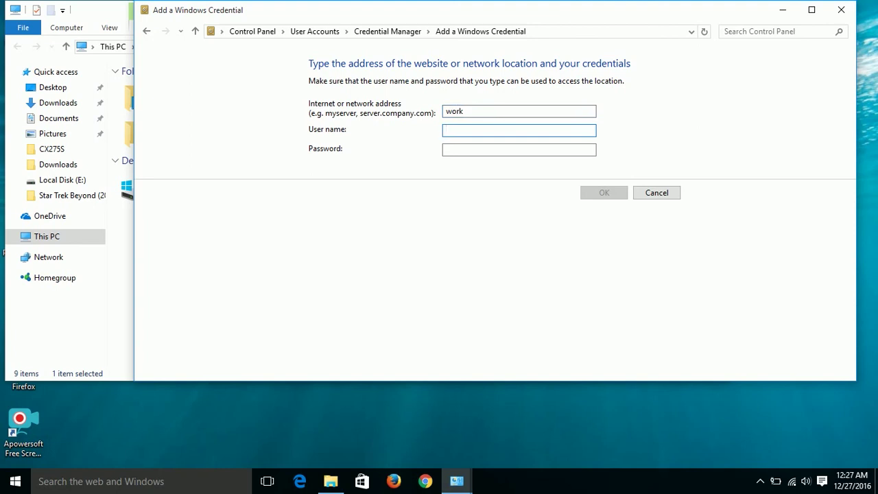
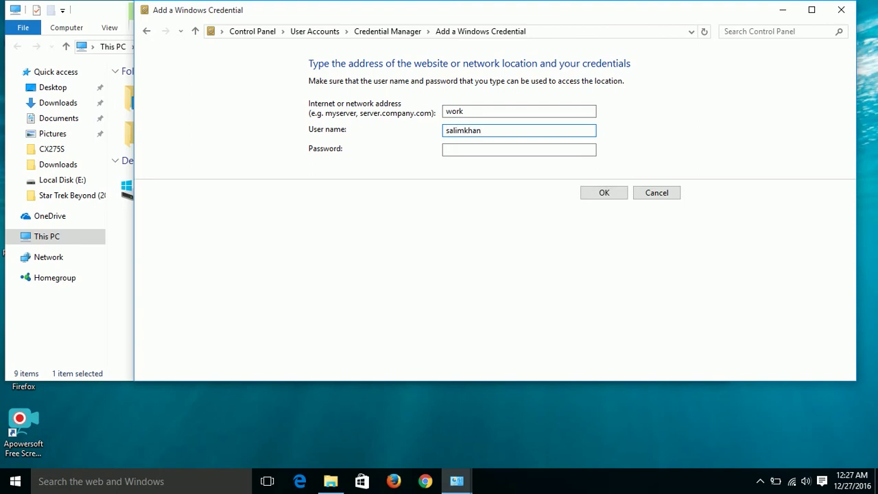
{"action": "key", "text": "Tab"}
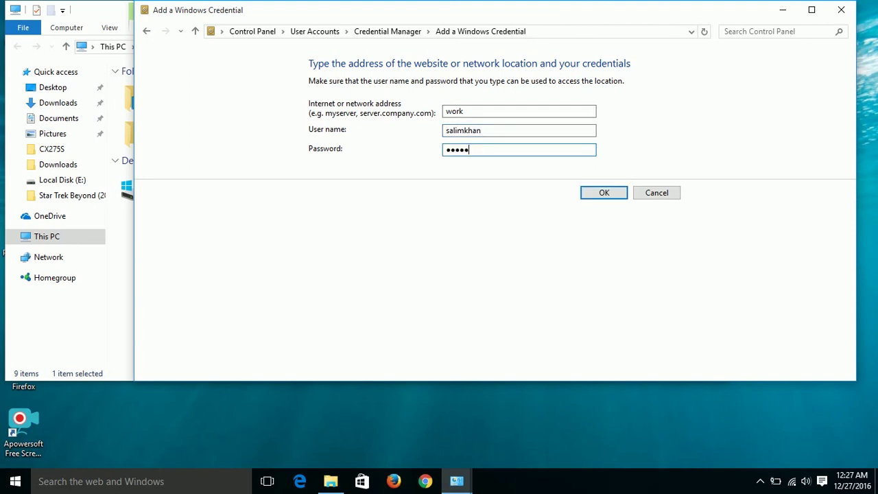
{"action": "left_click", "coordinate": [591, 197]}
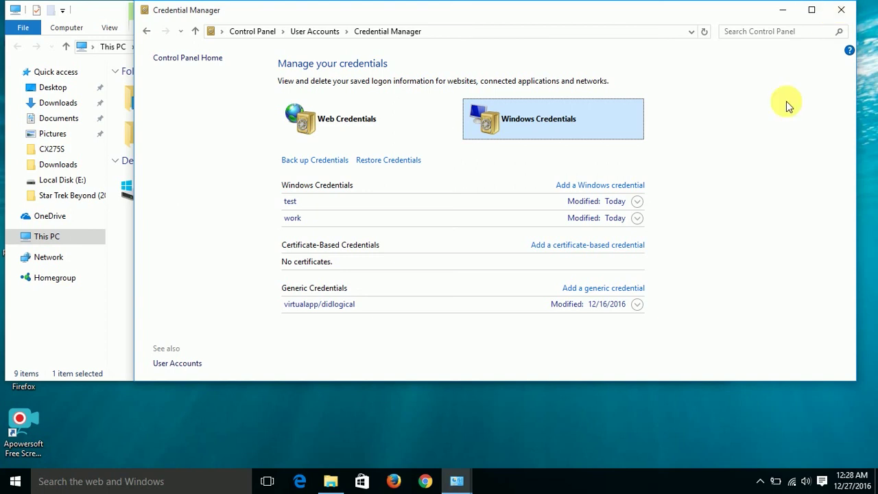
{"action": "key", "text": "alt"}
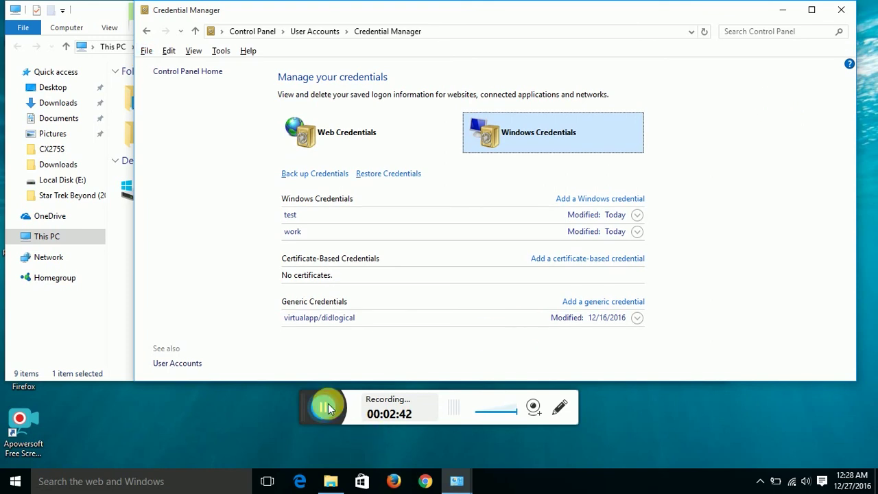
{"action": "left_click", "coordinate": [326, 408]}
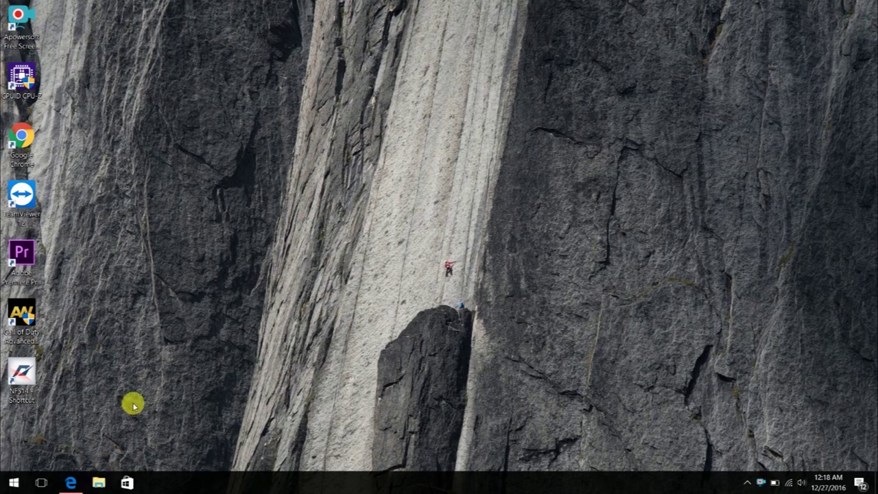
Open This PC in File Explorer and launch Map network drive from the Computer tab.
{"action": "left_click", "coordinate": [99, 482]}
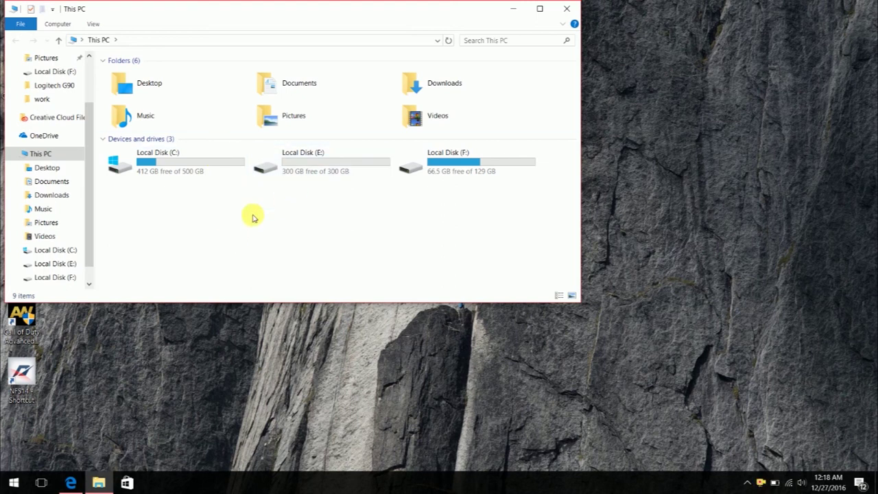
{"action": "key", "text": "ctrl+n"}
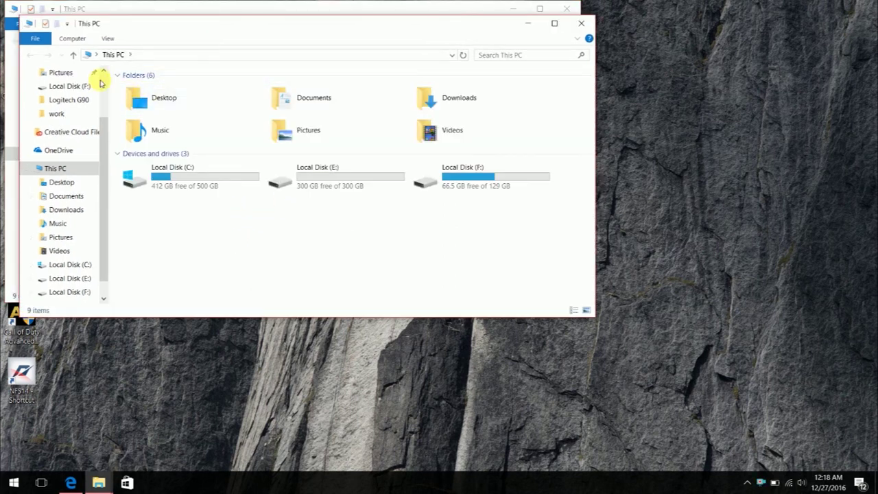
{"action": "left_click", "coordinate": [78, 37]}
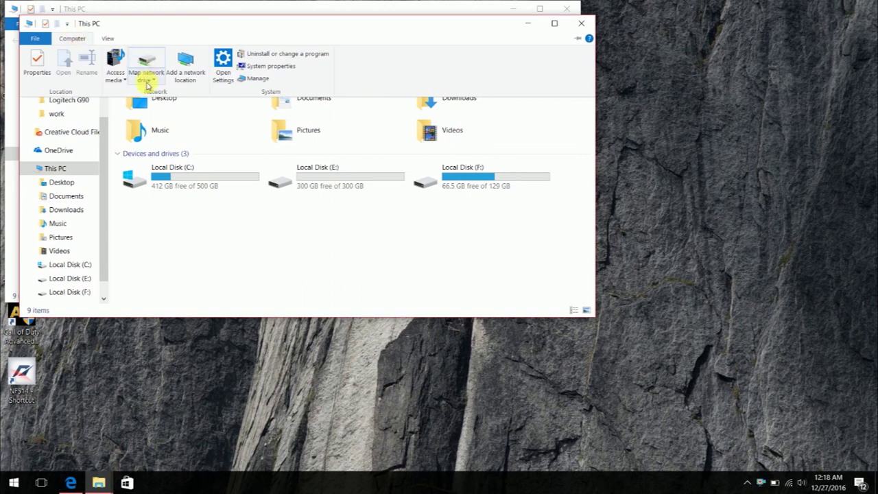
{"action": "left_click", "coordinate": [151, 81]}
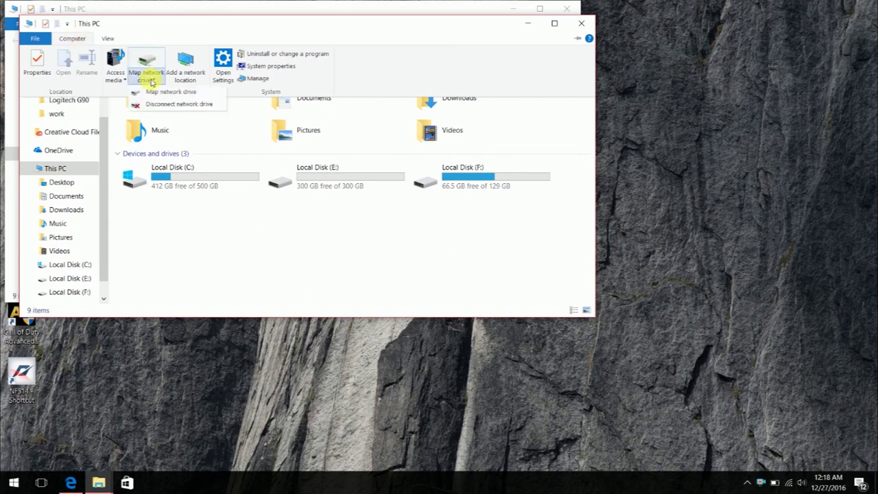
{"action": "left_click", "coordinate": [149, 91]}
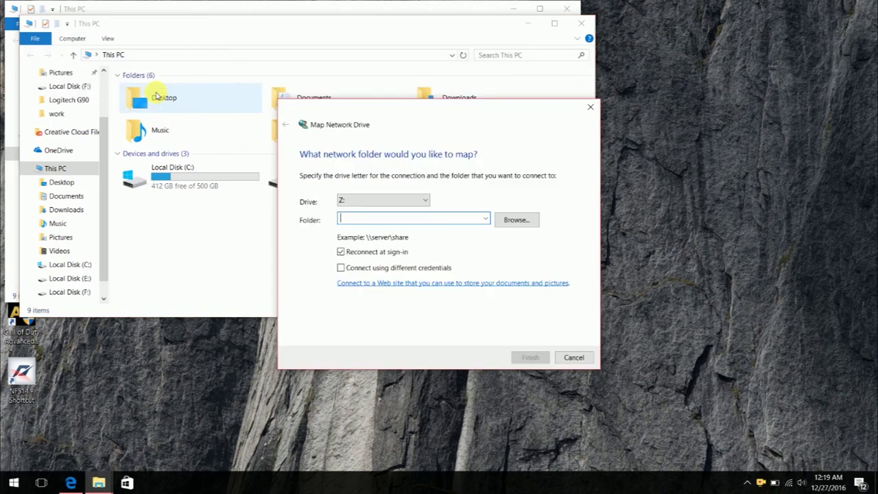
Keep Z: as the drive letter and browse Network to the computer DESKTOP-FED5Q31.
{"action": "left_click", "coordinate": [369, 201]}
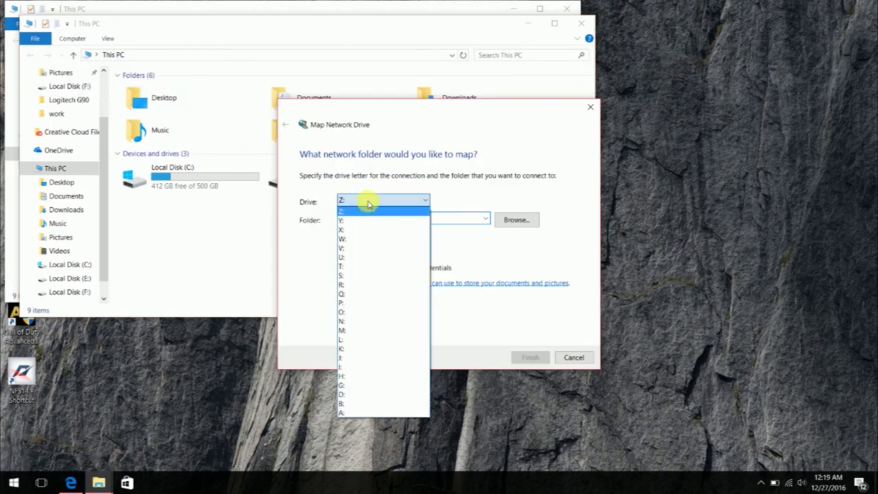
{"action": "left_click", "coordinate": [369, 204]}
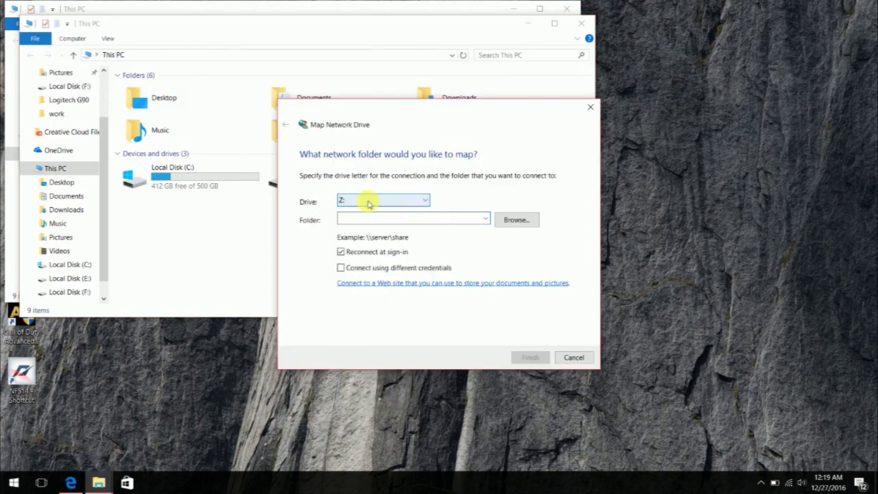
{"action": "left_click", "coordinate": [517, 221]}
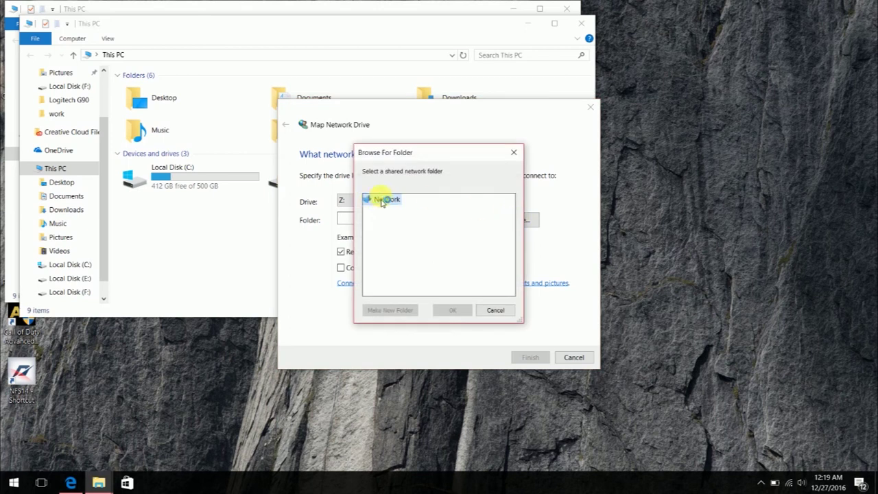
{"action": "double_click", "coordinate": [382, 200]}
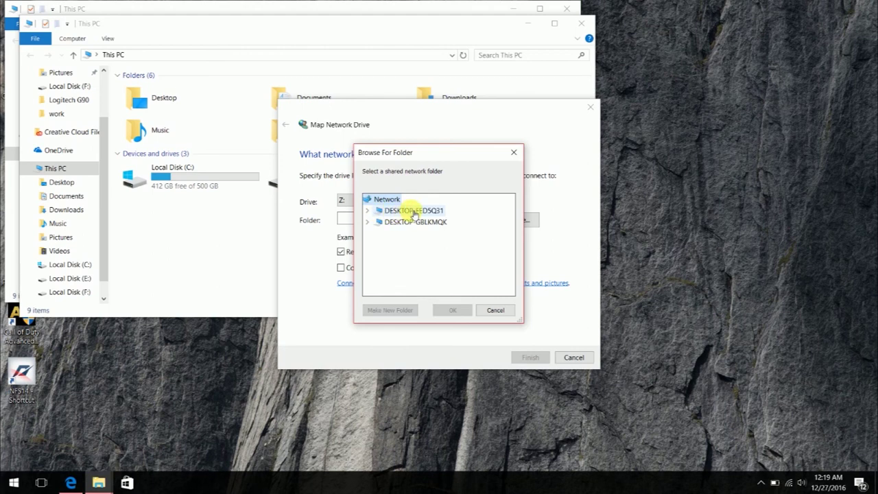
{"action": "left_click", "coordinate": [421, 214]}
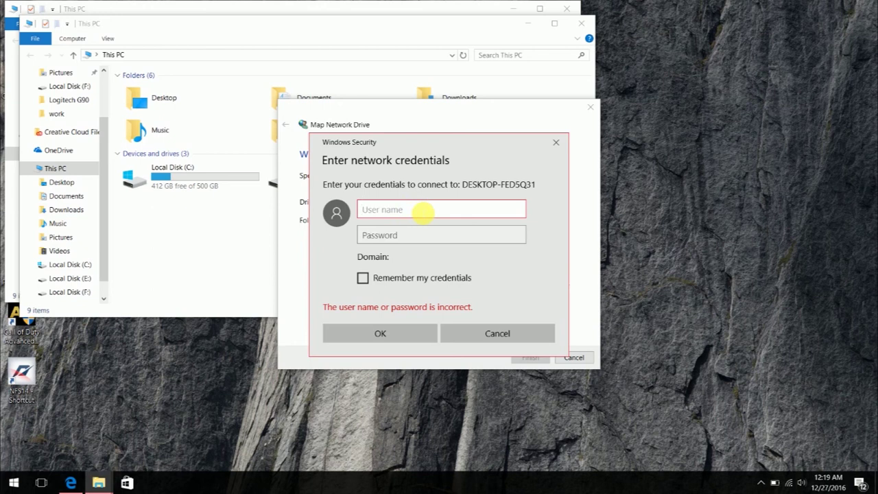
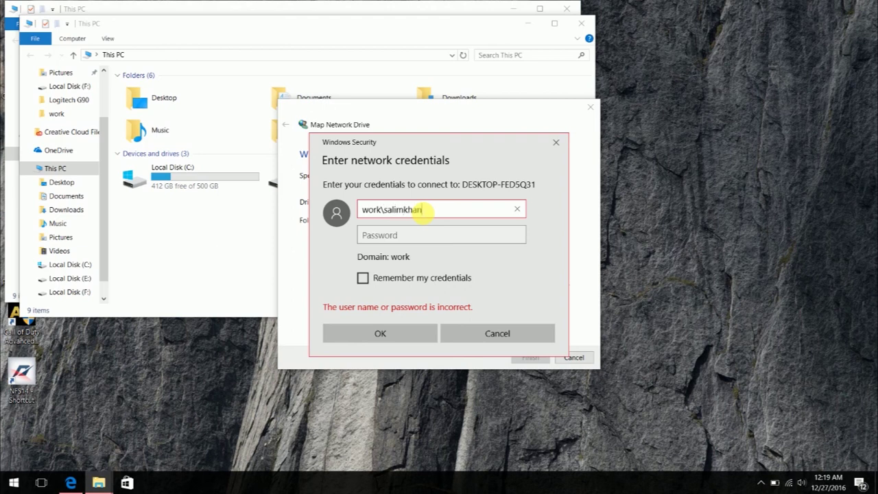
Sign in with the work domain user name and password, then map \\DESKTOP-FED5Q31\Test as Z:.
{"action": "key", "text": "Tab"}
{"action": "type", "text": "*******"}
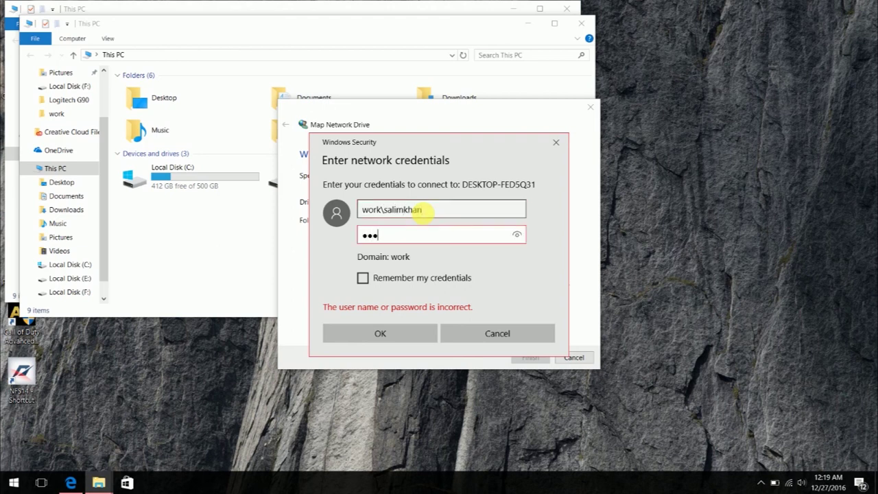
{"action": "type", "text": "**"}
{"action": "left_click", "coordinate": [355, 334]}
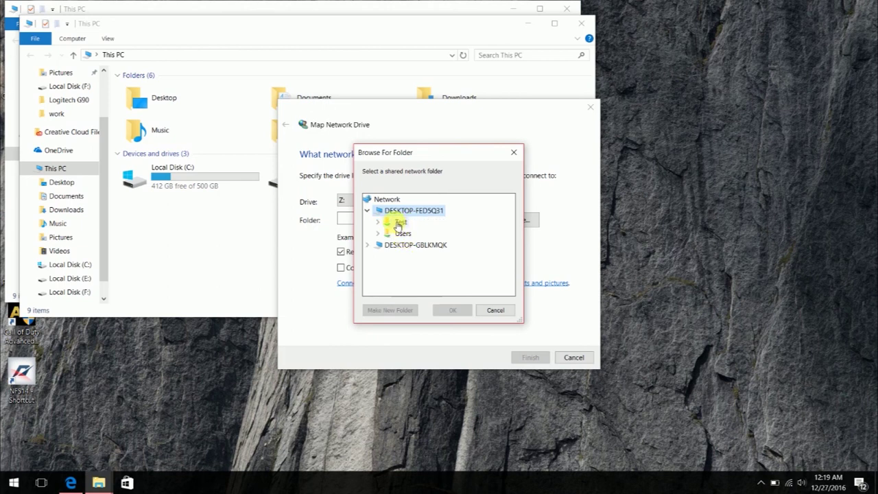
{"action": "double_click", "coordinate": [399, 224]}
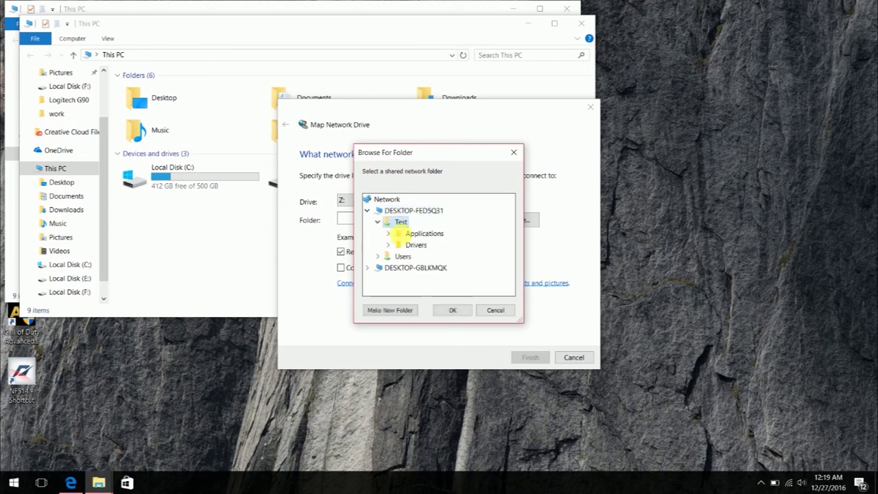
{"action": "left_click", "coordinate": [438, 315]}
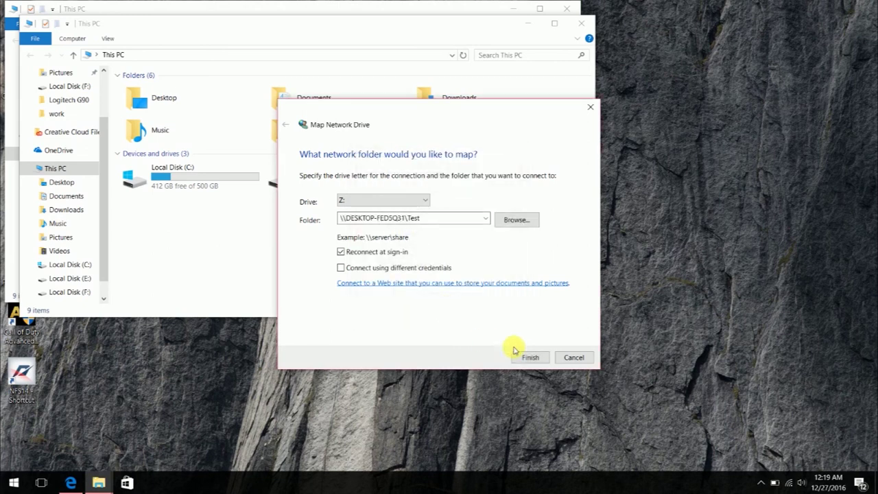
{"action": "left_click", "coordinate": [527, 359]}
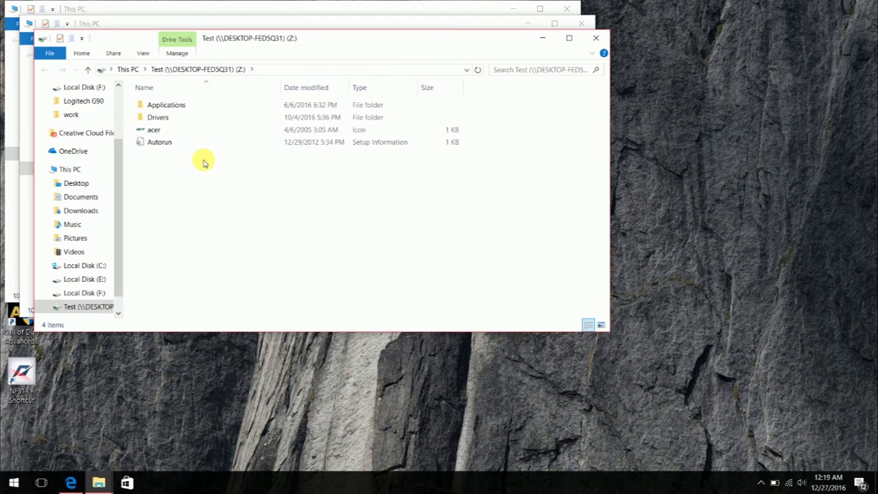
Browse Test (Z:) into Drivers, select WIN10DRV, then open Local Disk (F:).
{"action": "left_click", "coordinate": [596, 38]}
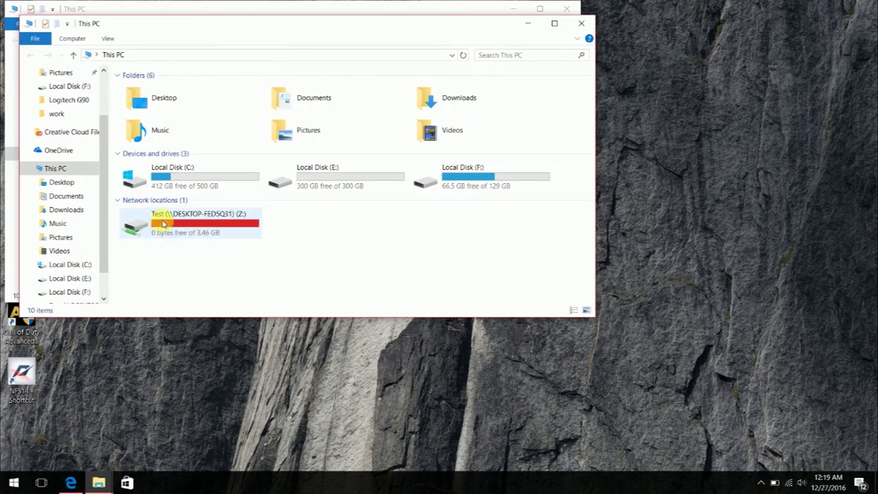
{"action": "double_click", "coordinate": [162, 224]}
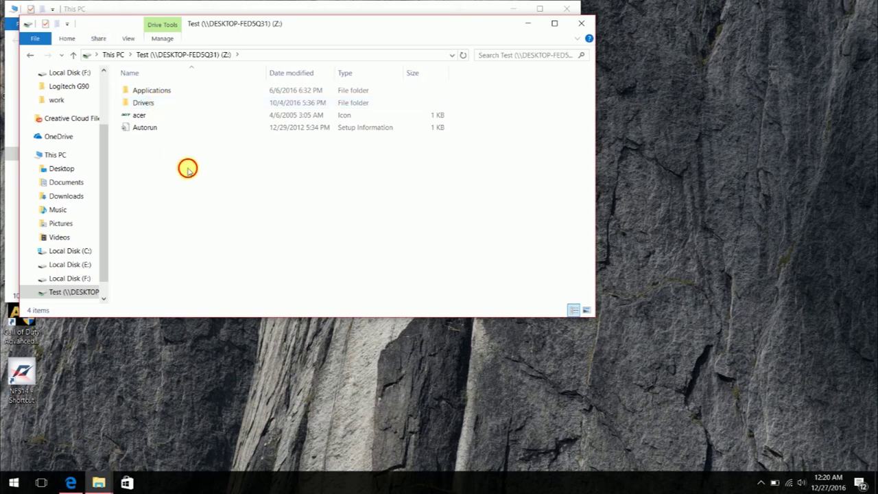
{"action": "left_click_drag", "start_coordinate": [187, 168], "coordinate": [131, 75]}
{"action": "left_click", "coordinate": [152, 108]}
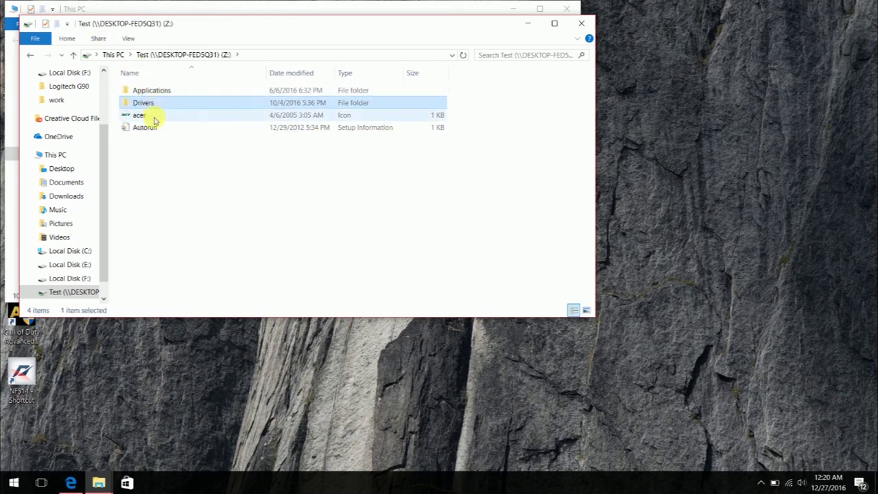
{"action": "double_click", "coordinate": [155, 104]}
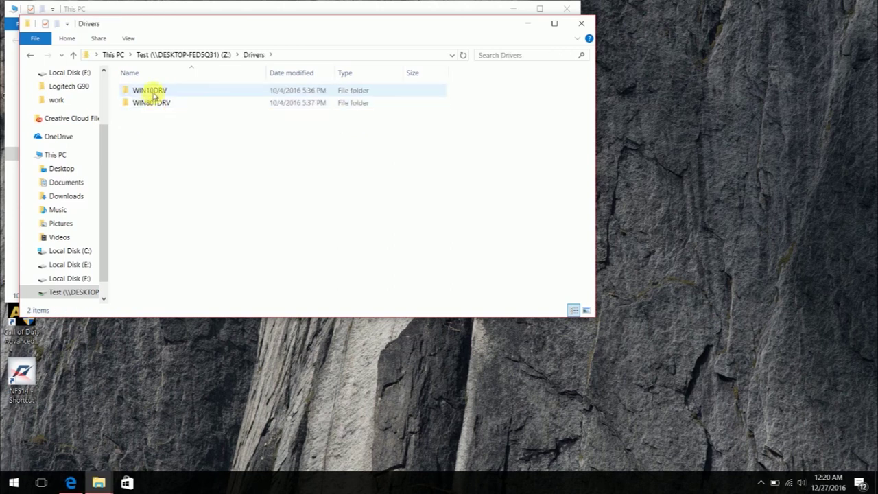
{"action": "left_click", "coordinate": [153, 96]}
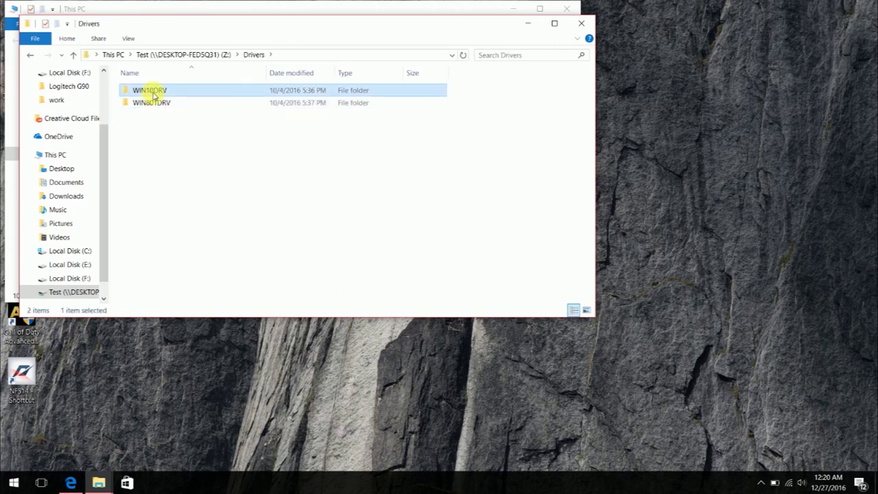
{"action": "left_click", "coordinate": [527, 24]}
{"action": "double_click", "coordinate": [434, 162]}
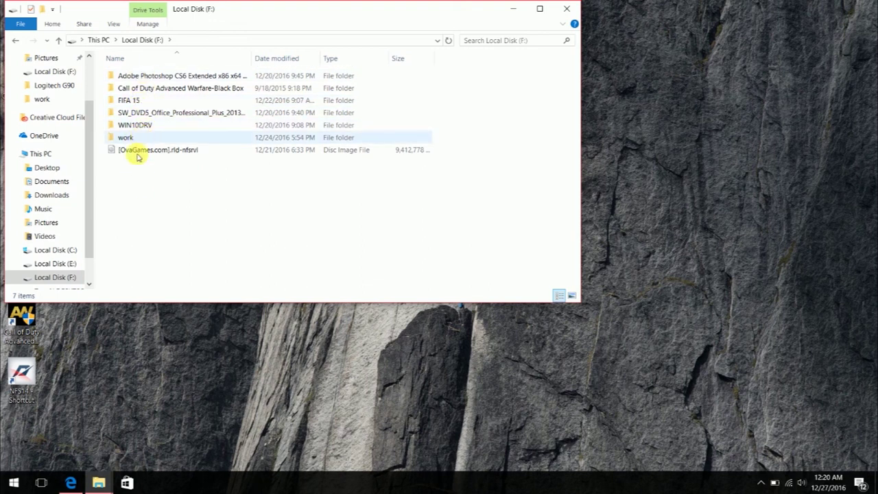
{"action": "right_click", "coordinate": [126, 209]}
{"action": "left_click", "coordinate": [172, 288]}
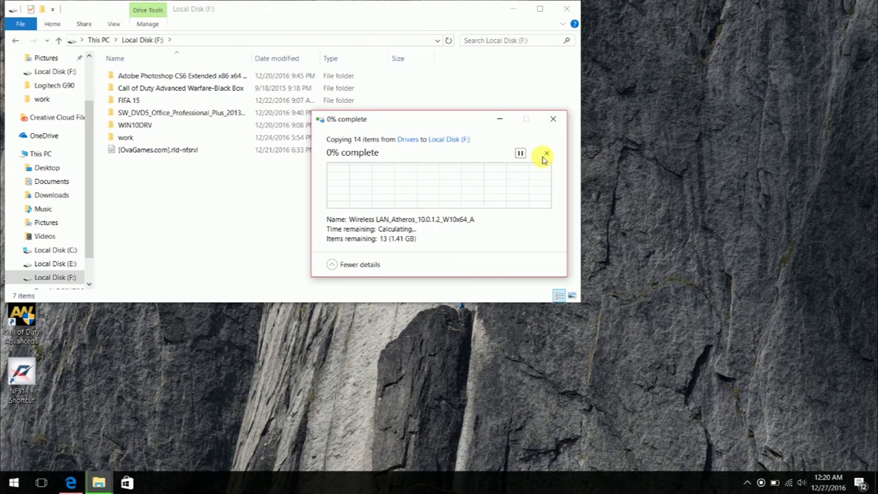
{"action": "left_click", "coordinate": [546, 155]}
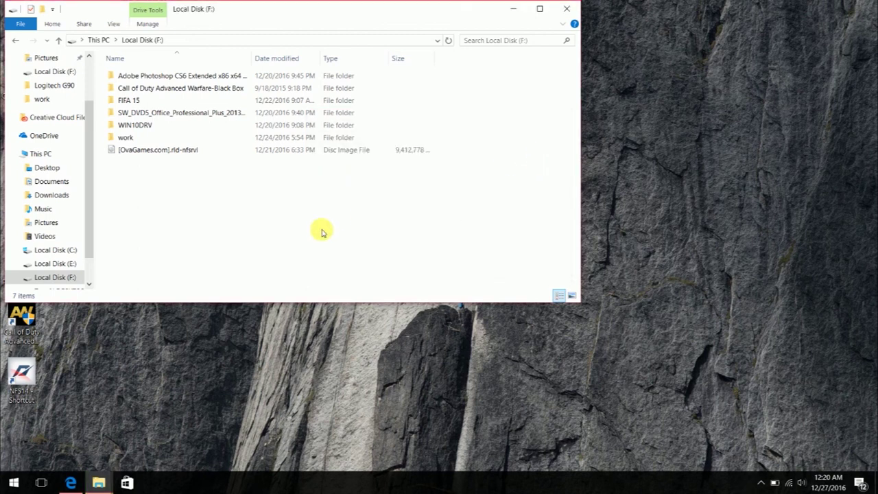